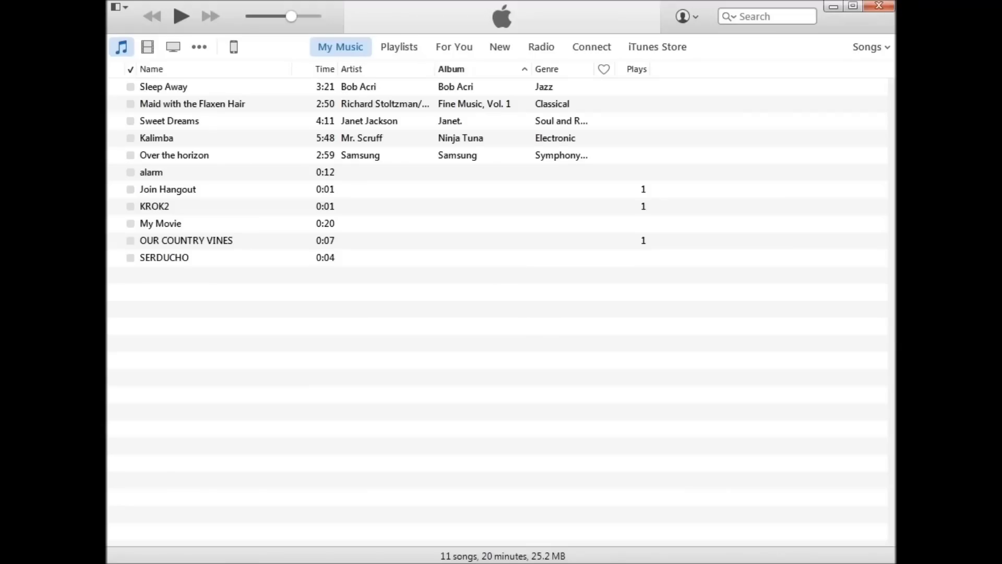
Switch iTunes to Apps, open the App Store and search it for 'twitter'.
{"action": "left_click", "coordinate": [198, 47]}
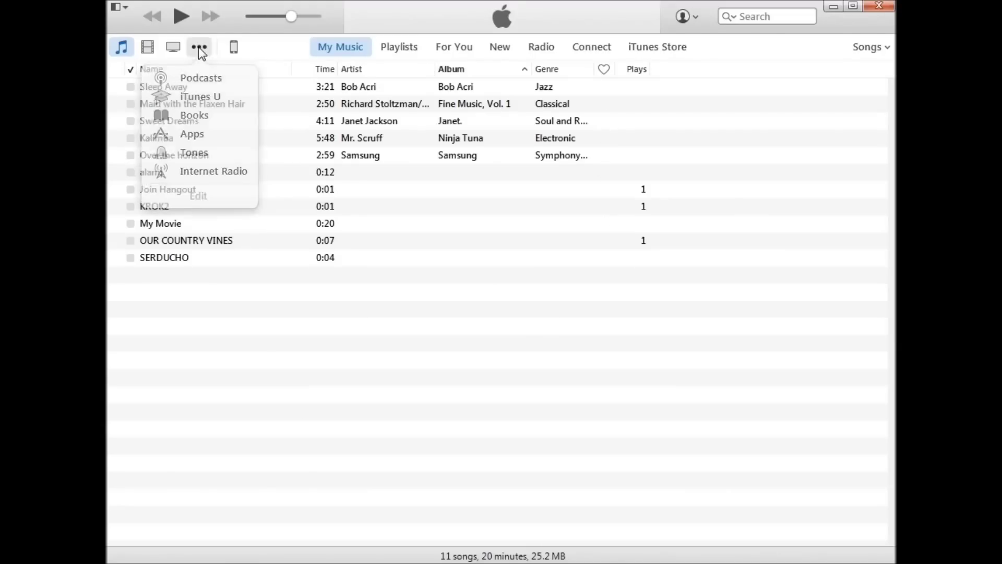
{"action": "left_click", "coordinate": [199, 134]}
{"action": "left_click", "coordinate": [638, 49]}
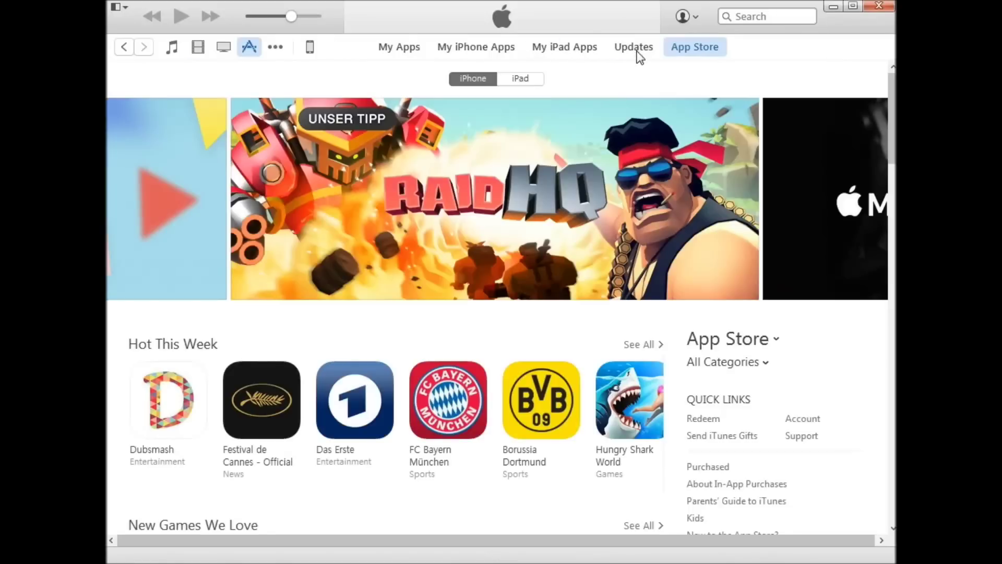
{"action": "left_click", "coordinate": [773, 16]}
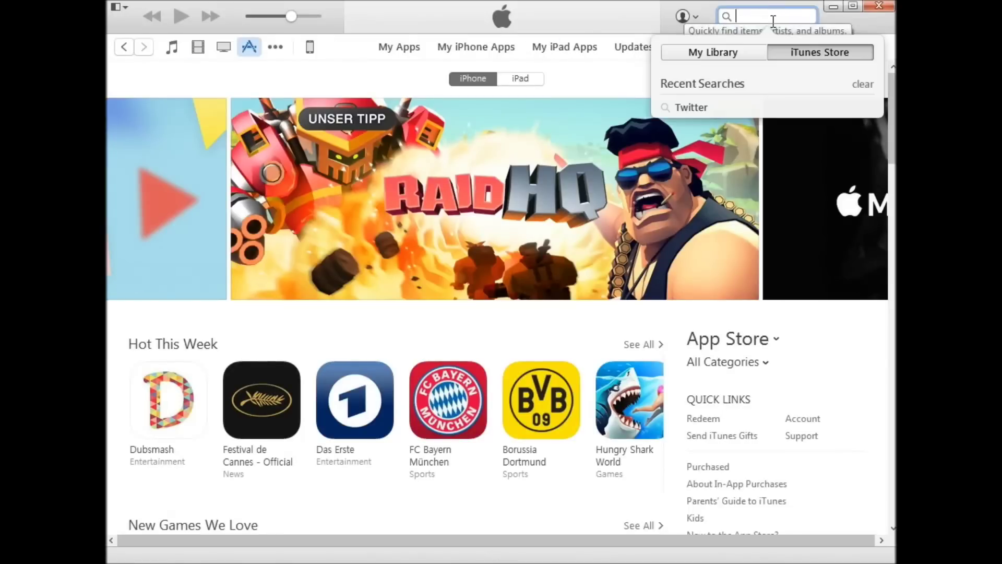
{"action": "type", "text": "twitter"}
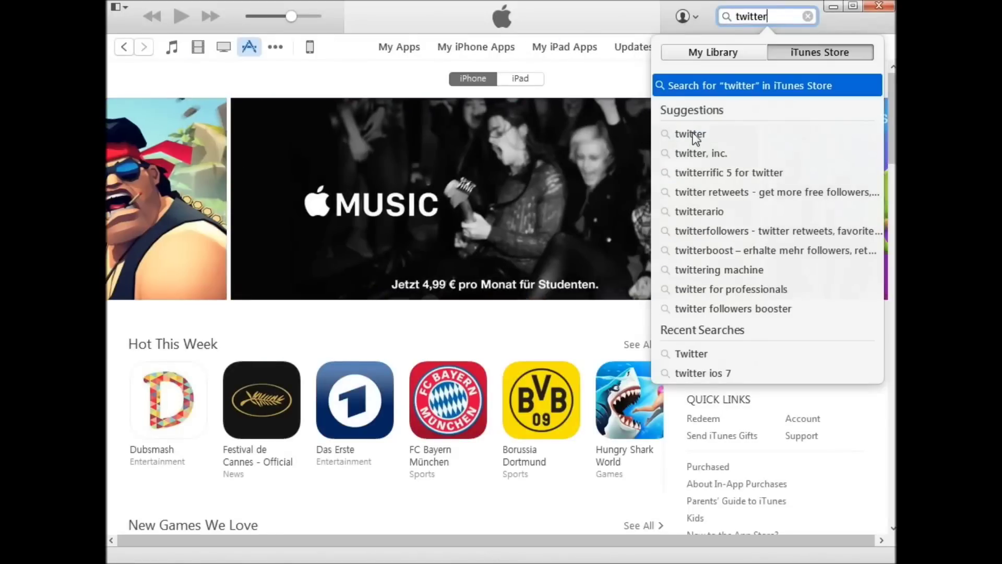
{"action": "left_click", "coordinate": [695, 137]}
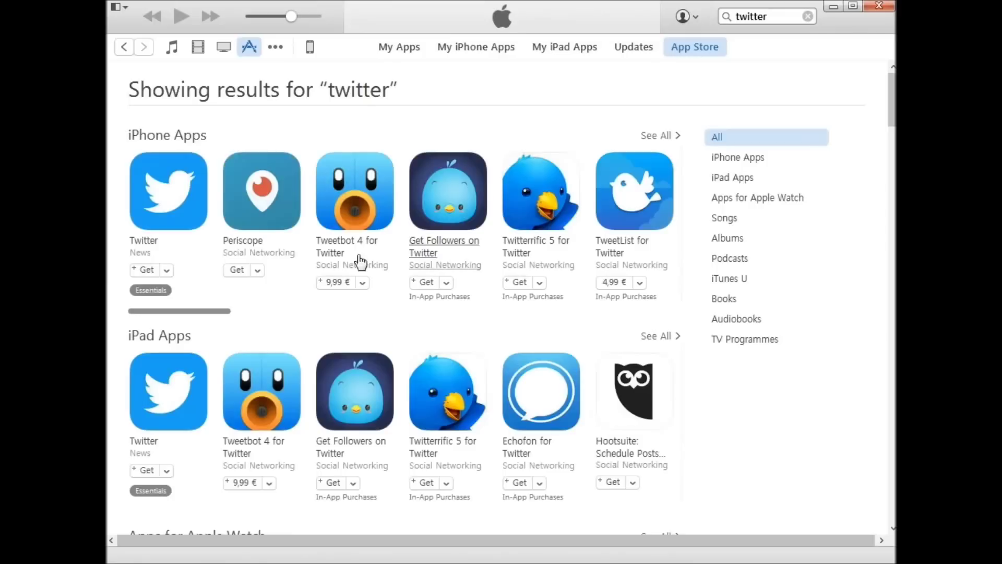
Get the free Twitter app after signing in and check its download progress.
{"action": "left_click", "coordinate": [163, 202]}
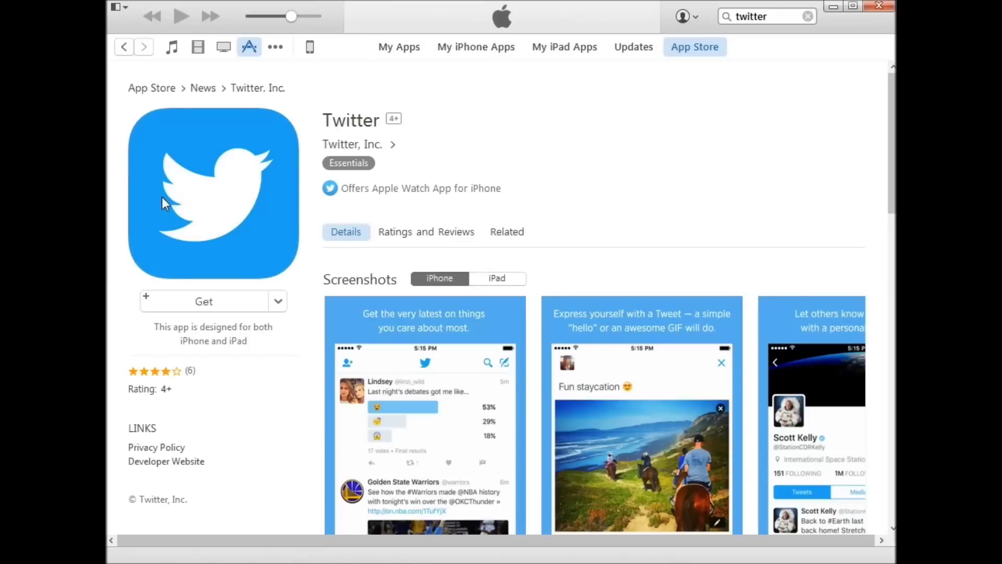
{"action": "left_click", "coordinate": [217, 306]}
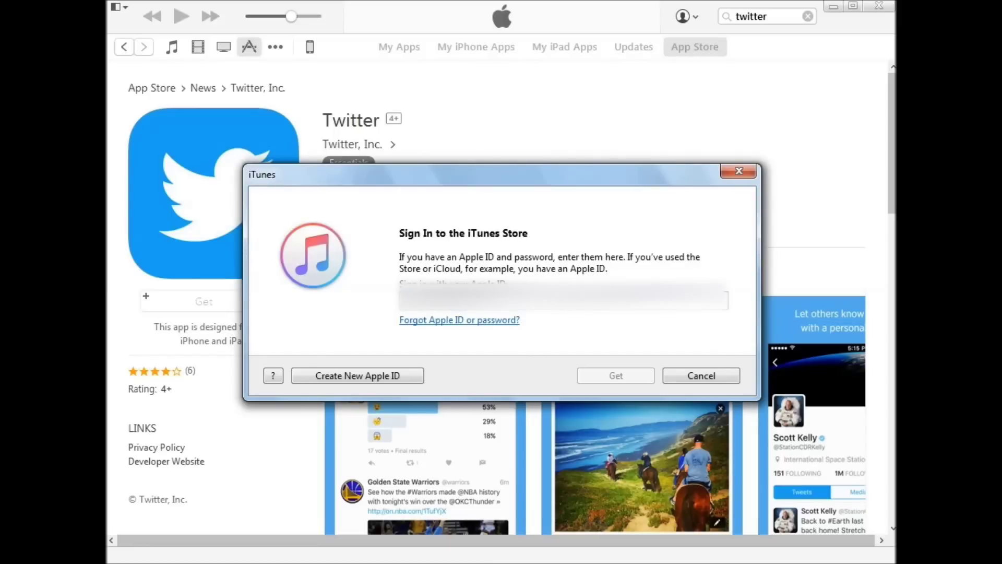
{"action": "left_click", "coordinate": [615, 377]}
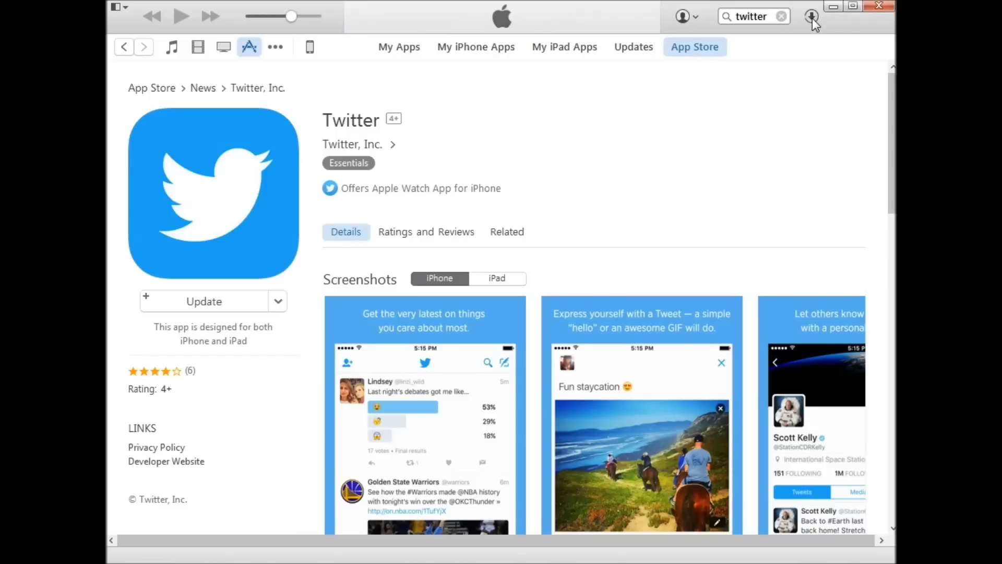
{"action": "left_click", "coordinate": [812, 19]}
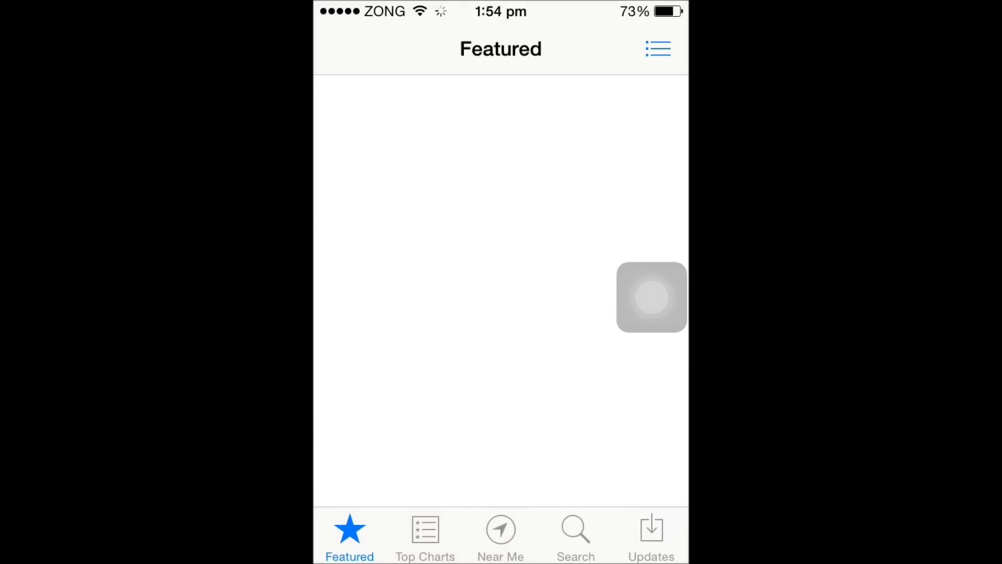
On the iPhone, find Twitter in Purchased apps and start its cloud download.
{"action": "left_click", "coordinate": [658, 536]}
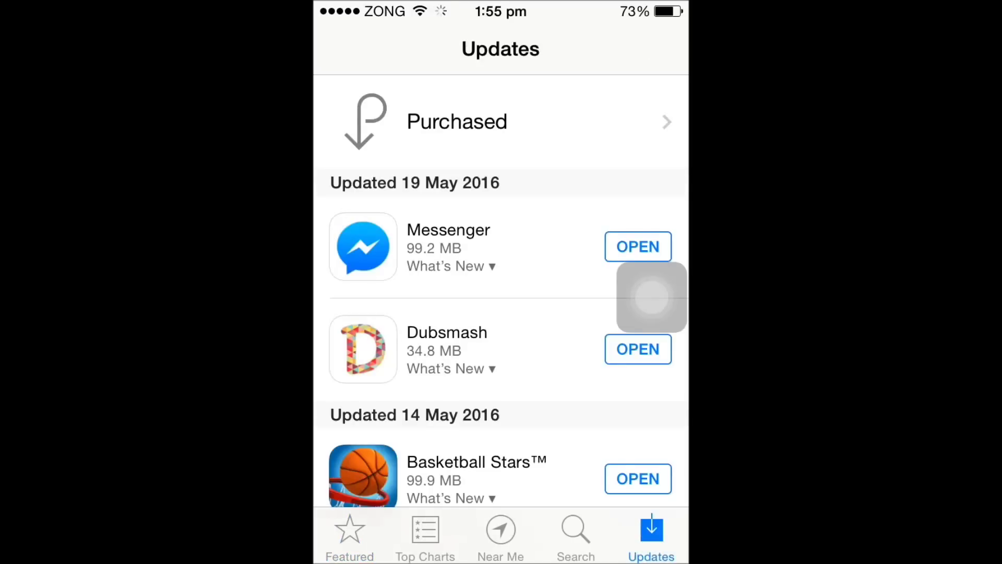
{"action": "left_click", "coordinate": [431, 135]}
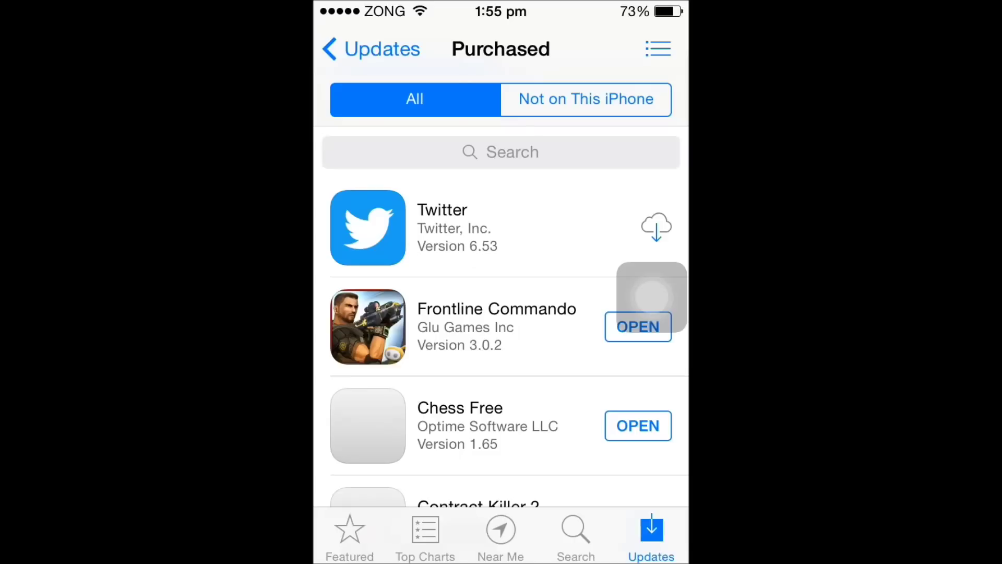
{"action": "left_click", "coordinate": [508, 148]}
{"action": "type", "text": "Twit"}
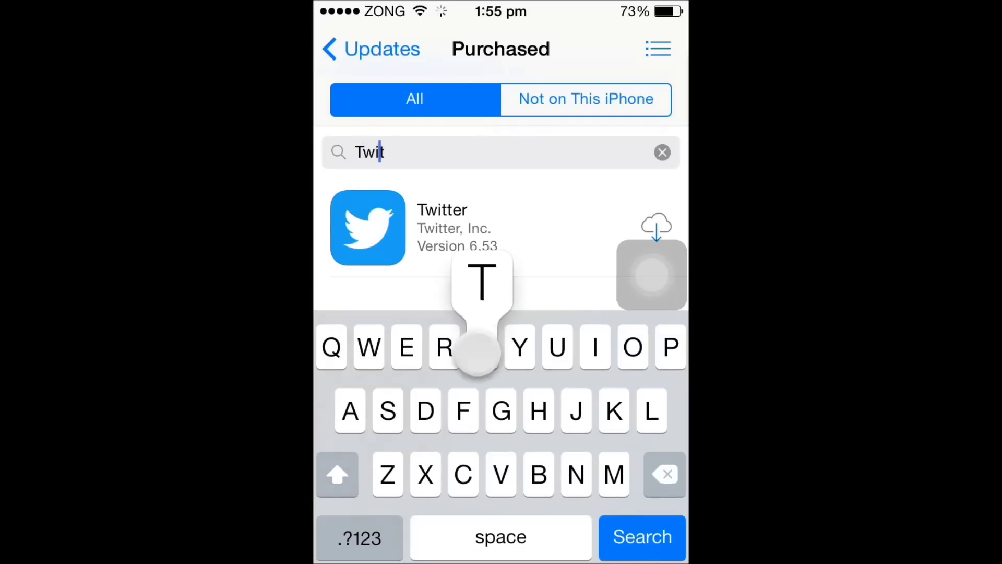
{"action": "type", "text": "ter"}
{"action": "left_click", "coordinate": [657, 227]}
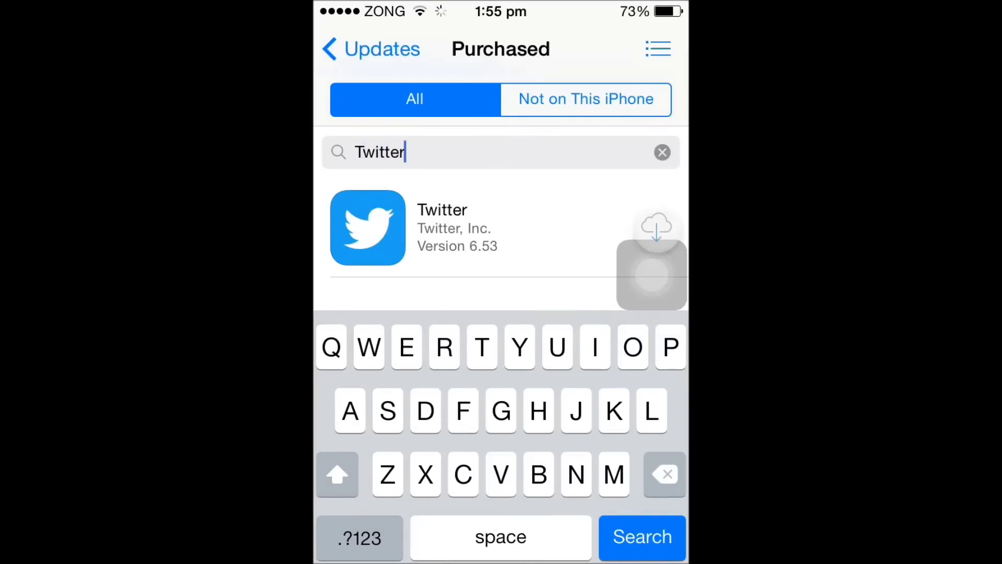
From the second home page, accept downloading the last compatible Twitter version.
{"action": "key", "text": "Home"}
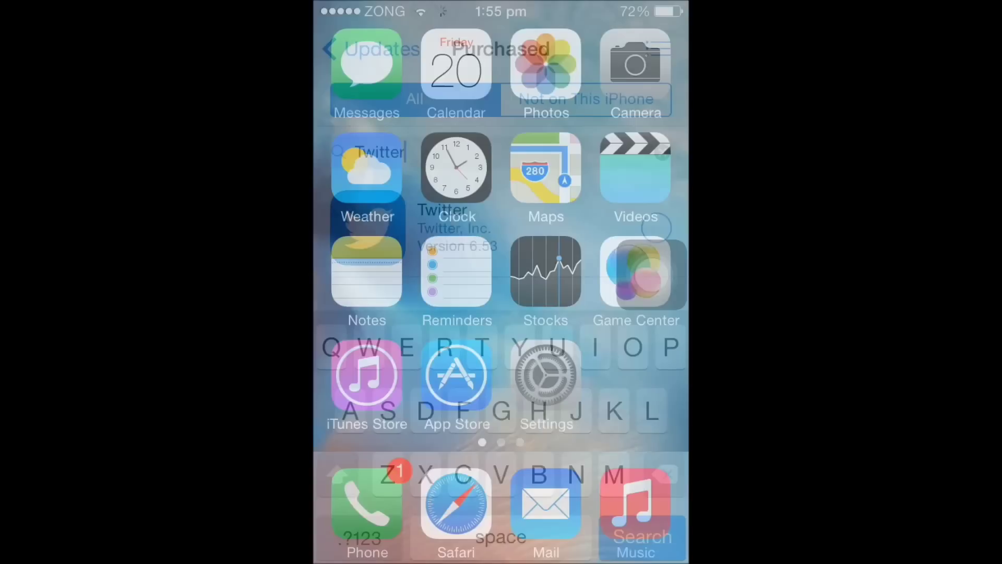
{"action": "left_click_drag", "start_coordinate": [595, 274], "coordinate": [376, 274]}
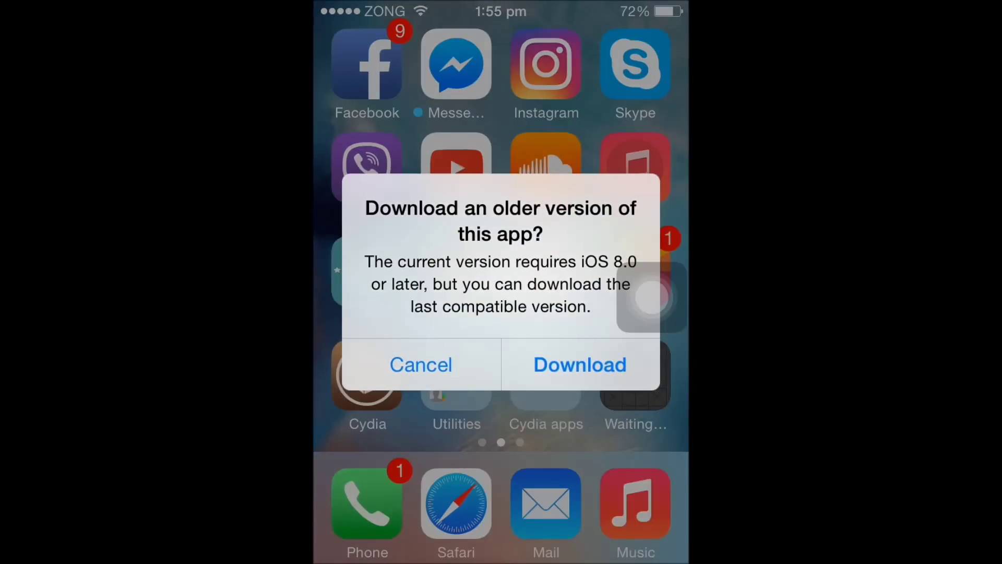
{"action": "left_click", "coordinate": [587, 365]}
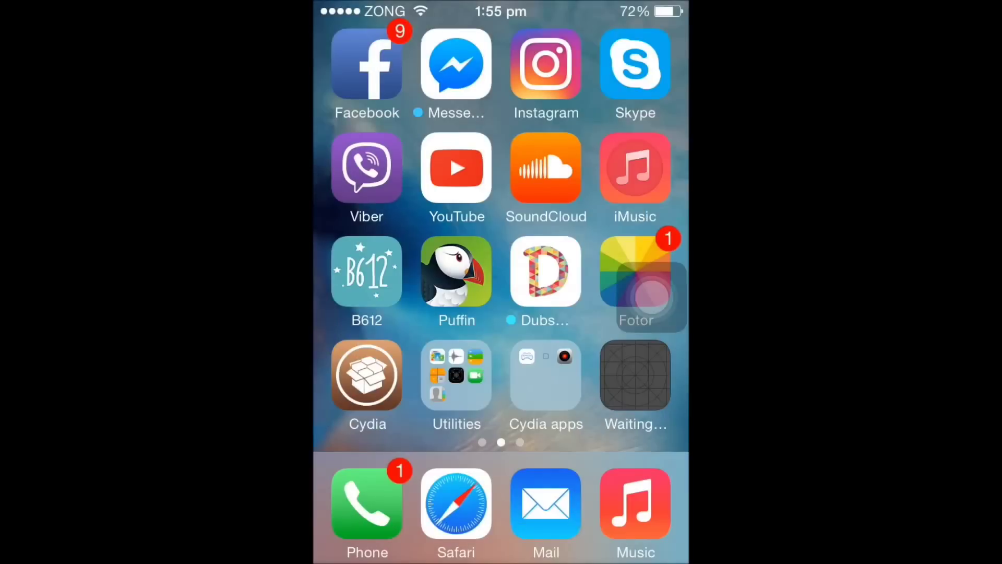
{"action": "left_click_drag", "start_coordinate": [639, 393], "coordinate": [651, 394]}
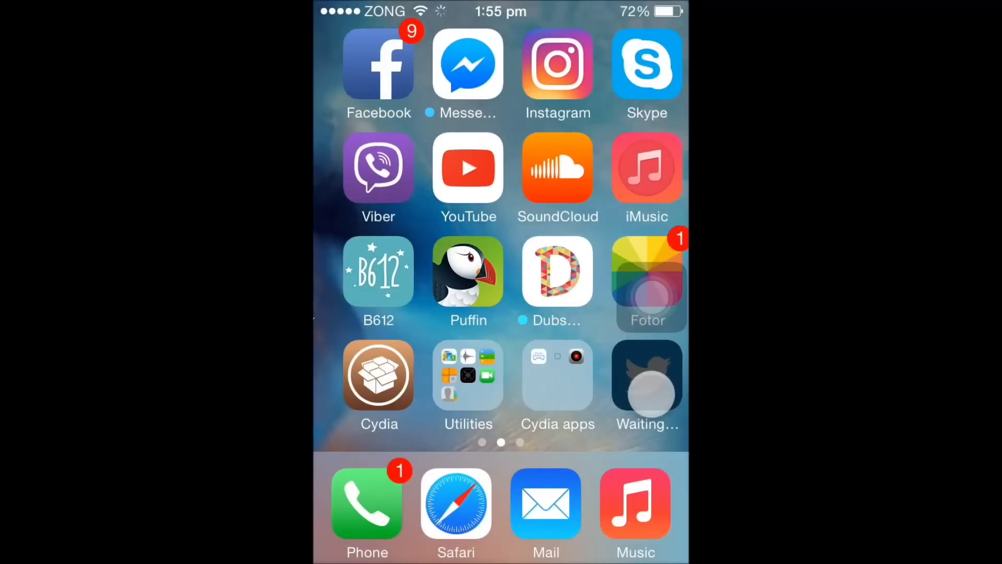